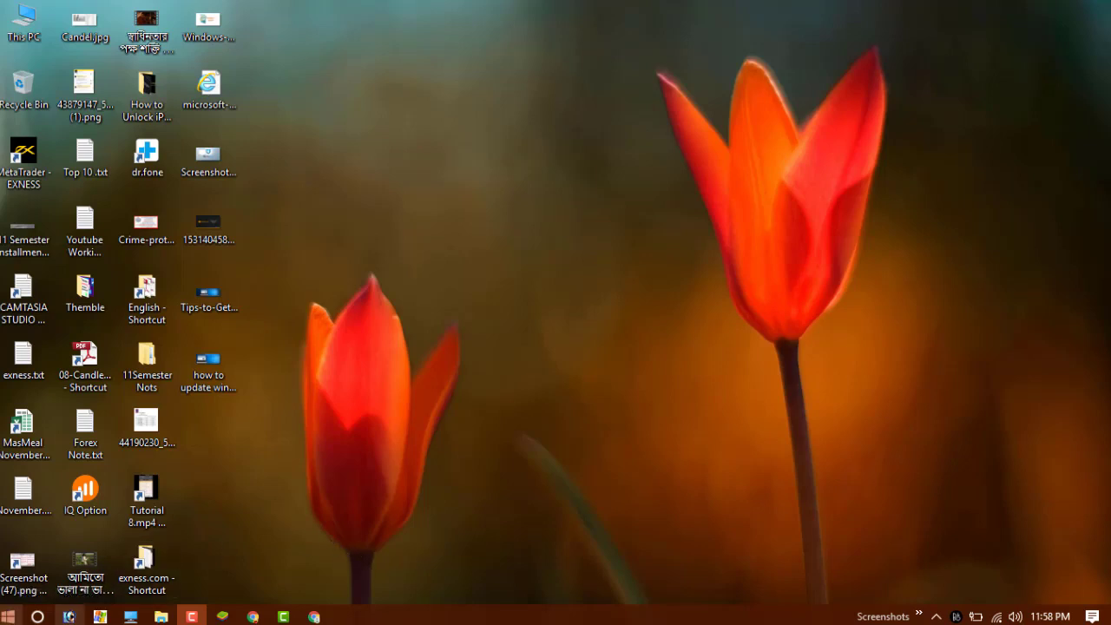
- Search the Start menu for 'run' to find the Run app
{"action": "key", "text": "super"}
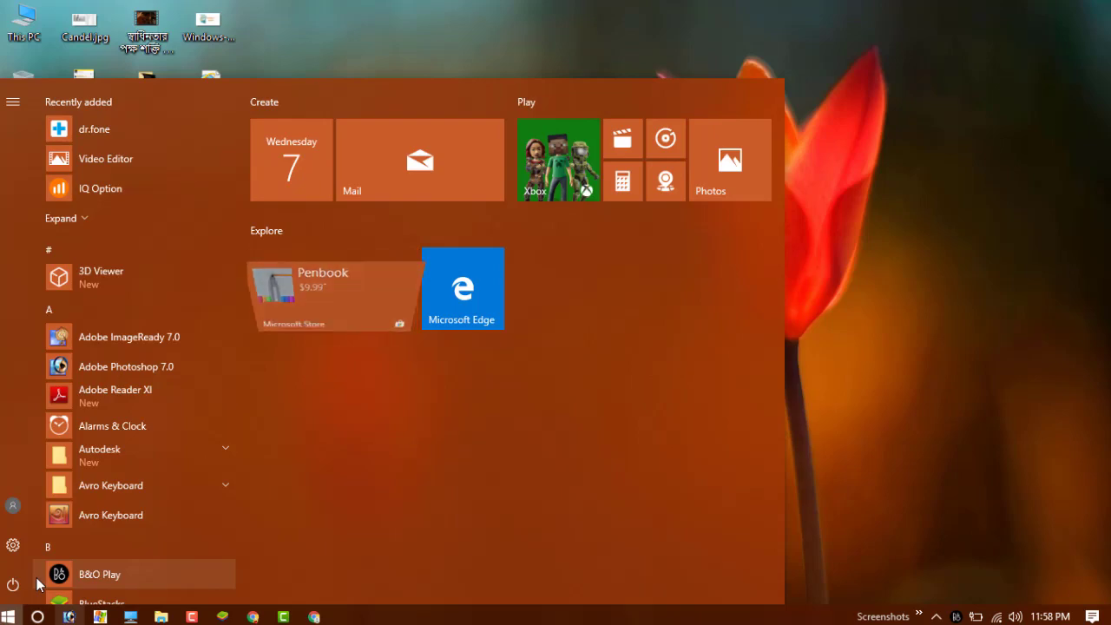
{"action": "type", "text": "run"}
- Try running gpedit.msc from Run, dismiss the cannot-find error, and close Run
{"action": "key", "text": "Return"}
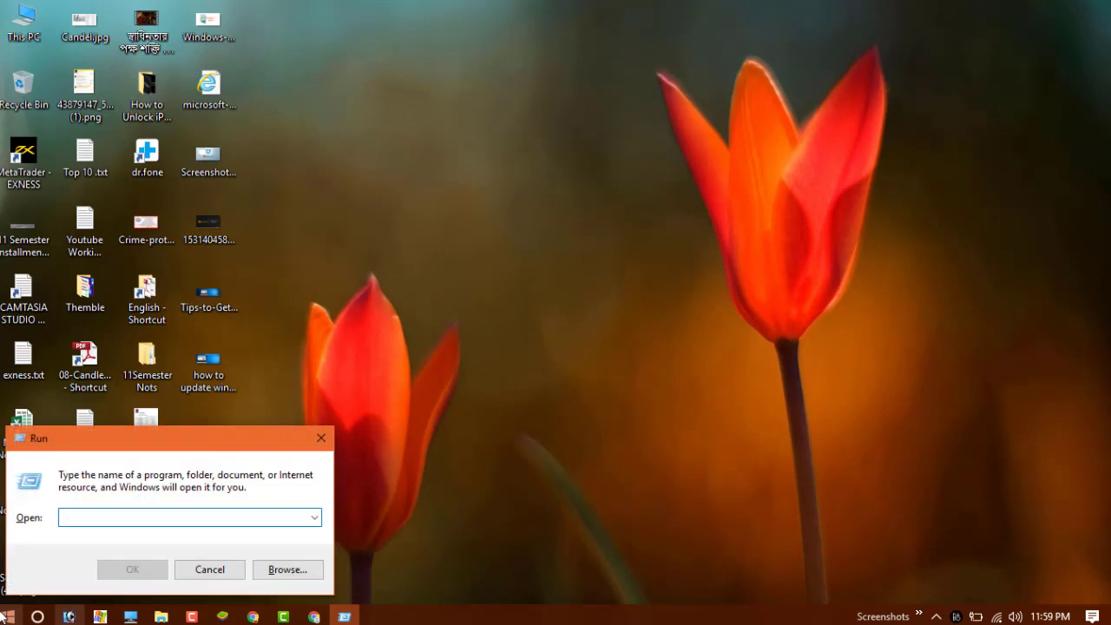
{"action": "type", "text": "gpedit"}
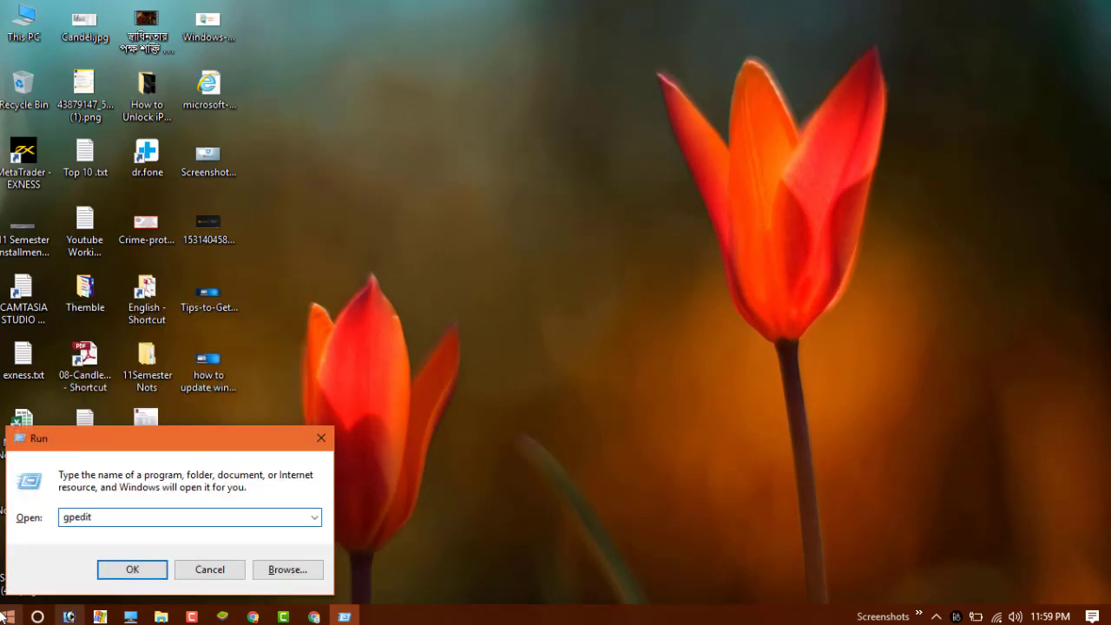
{"action": "type", "text": ".msc"}
{"action": "key", "text": "Return"}
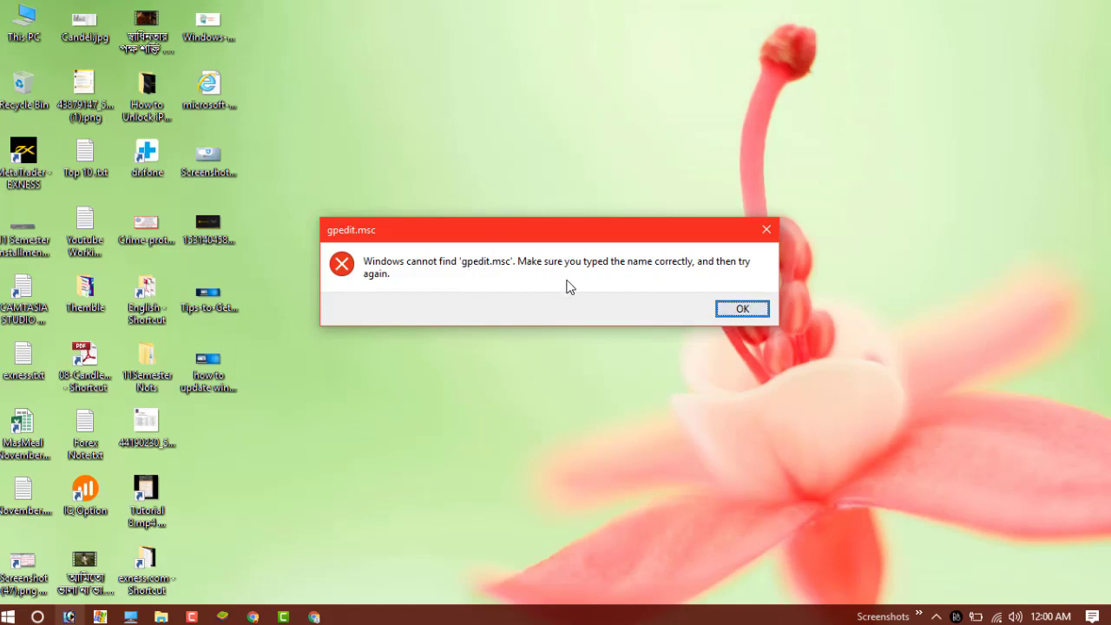
{"action": "left_click", "coordinate": [743, 310]}
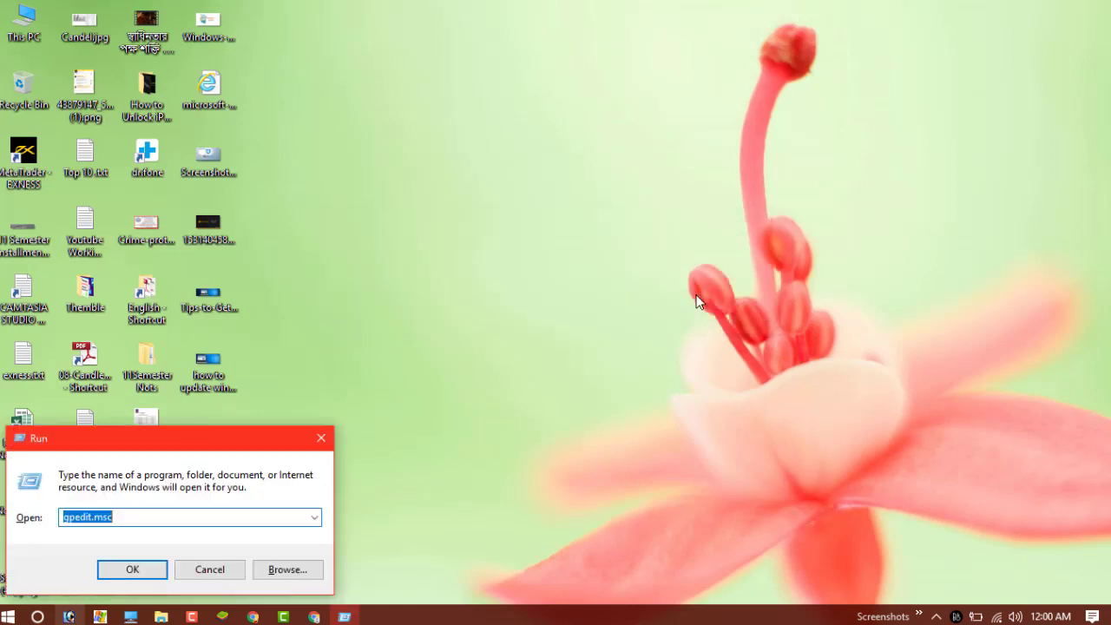
{"action": "left_click", "coordinate": [321, 439]}
- Run the Group Policy installer as administrator from the hidden notification-area icons
{"action": "left_click", "coordinate": [936, 616]}
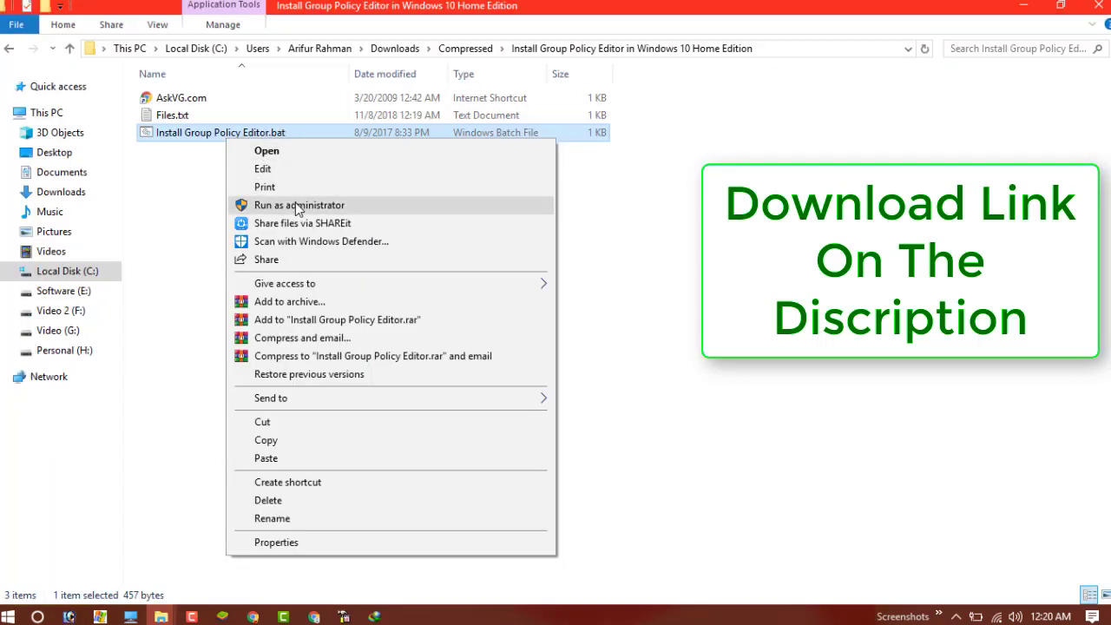
{"action": "left_click", "coordinate": [296, 208]}
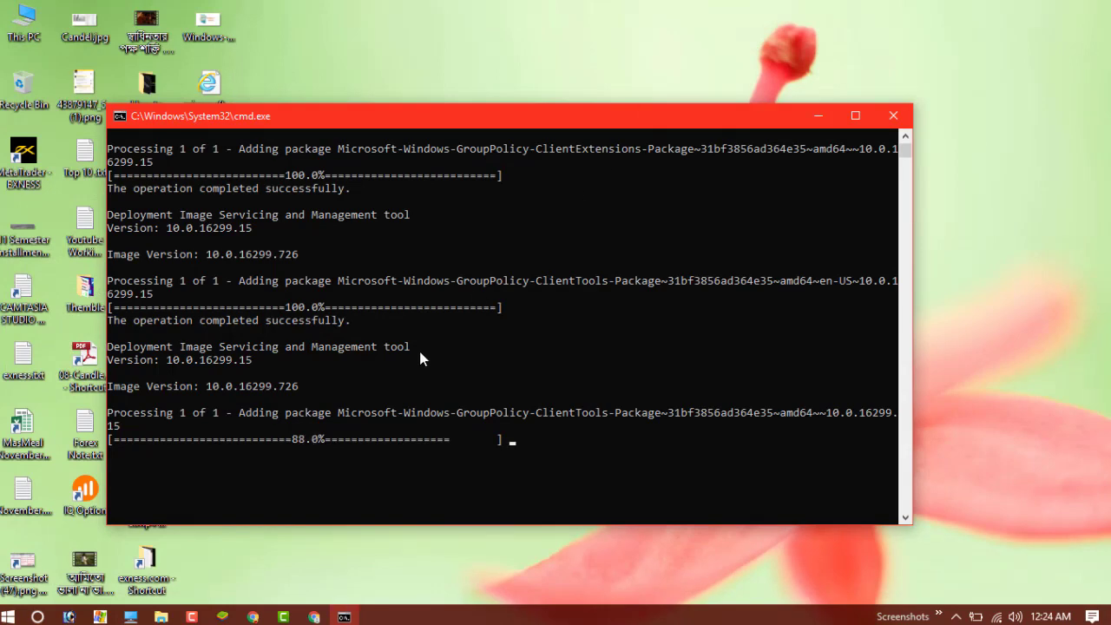
- Permanently delete the fourth column of desktop icons with Shift+Delete
{"action": "left_click_drag", "start_coordinate": [342, 122], "coordinate": [543, 88]}
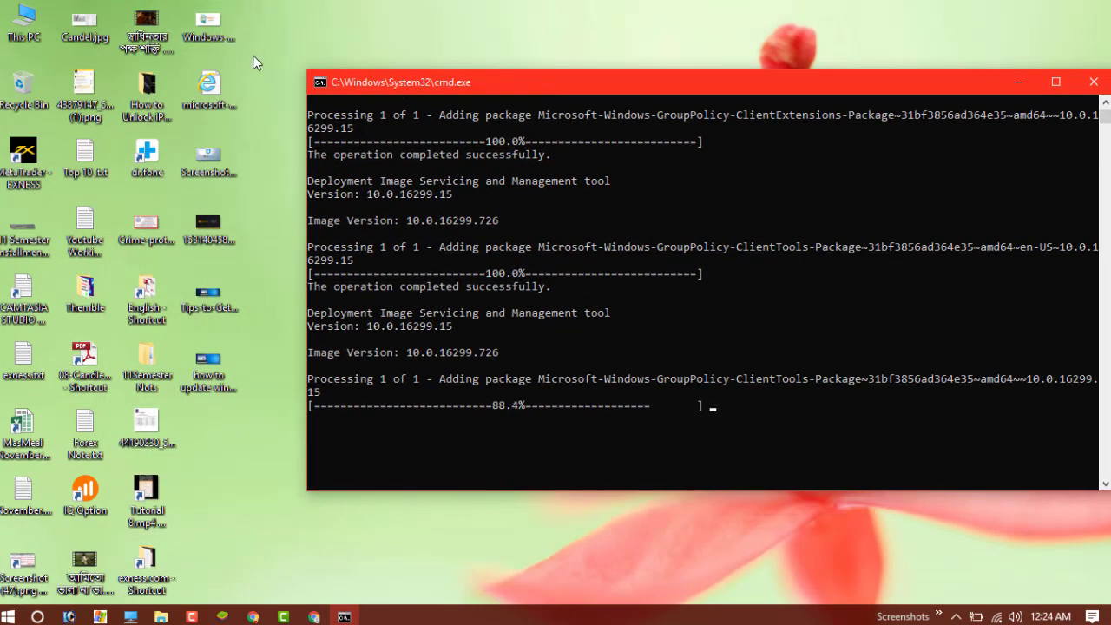
{"action": "left_click_drag", "start_coordinate": [293, 3], "coordinate": [200, 408]}
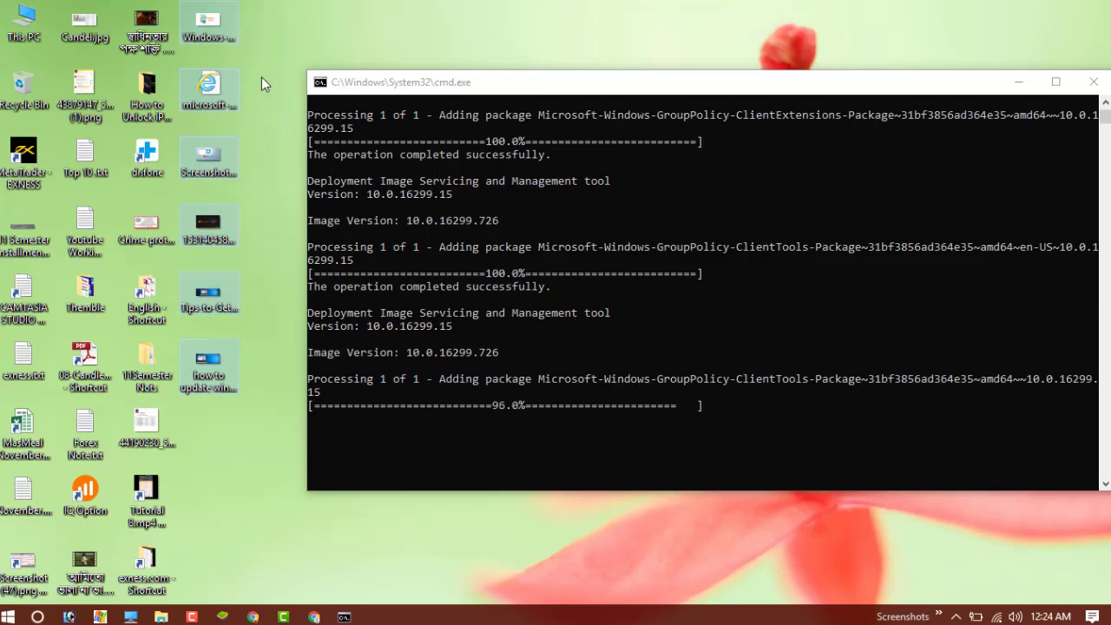
{"action": "key", "text": "shift+Delete"}
{"action": "key", "text": "Escape"}
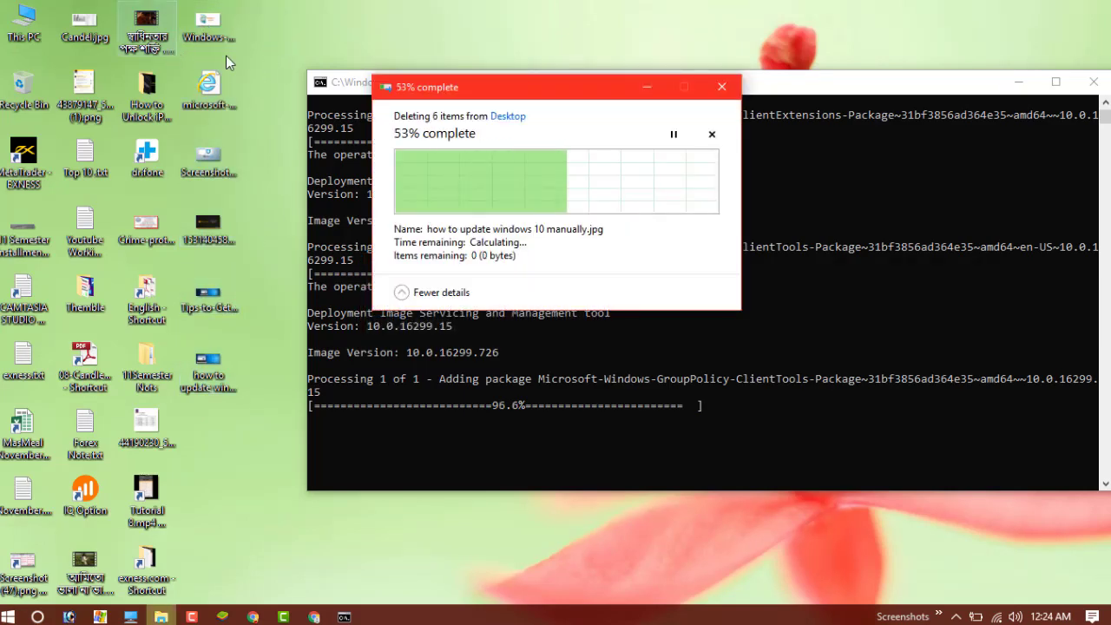
- Check the console shows 'Installation complete.' and close the installer window
{"action": "left_click_drag", "start_coordinate": [655, 87], "coordinate": [567, 51]}
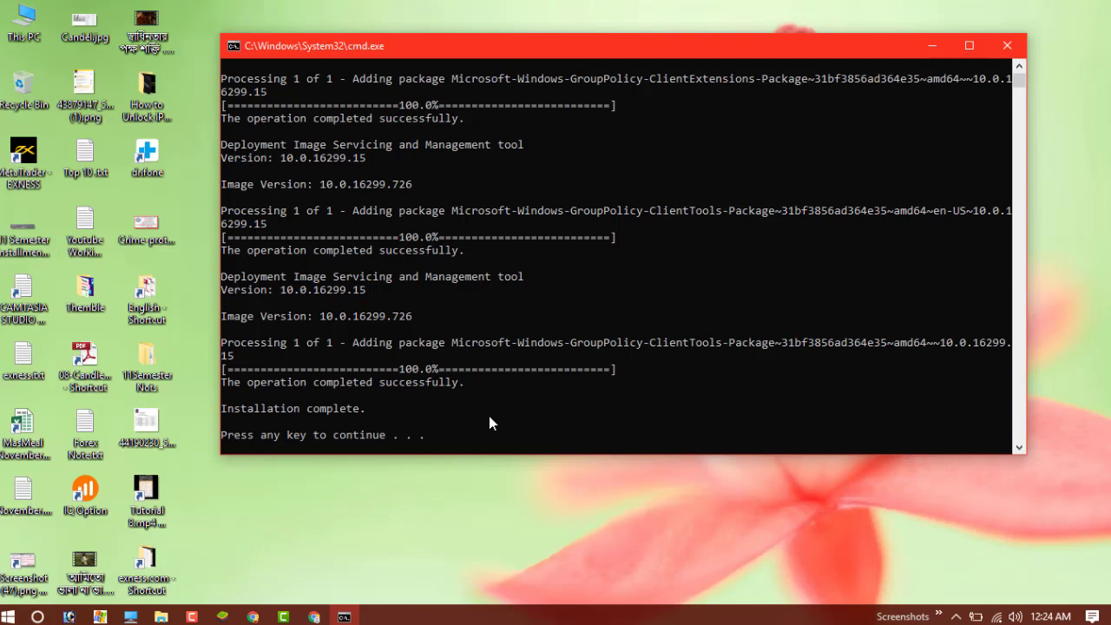
{"action": "left_click_drag", "start_coordinate": [386, 407], "coordinate": [205, 412]}
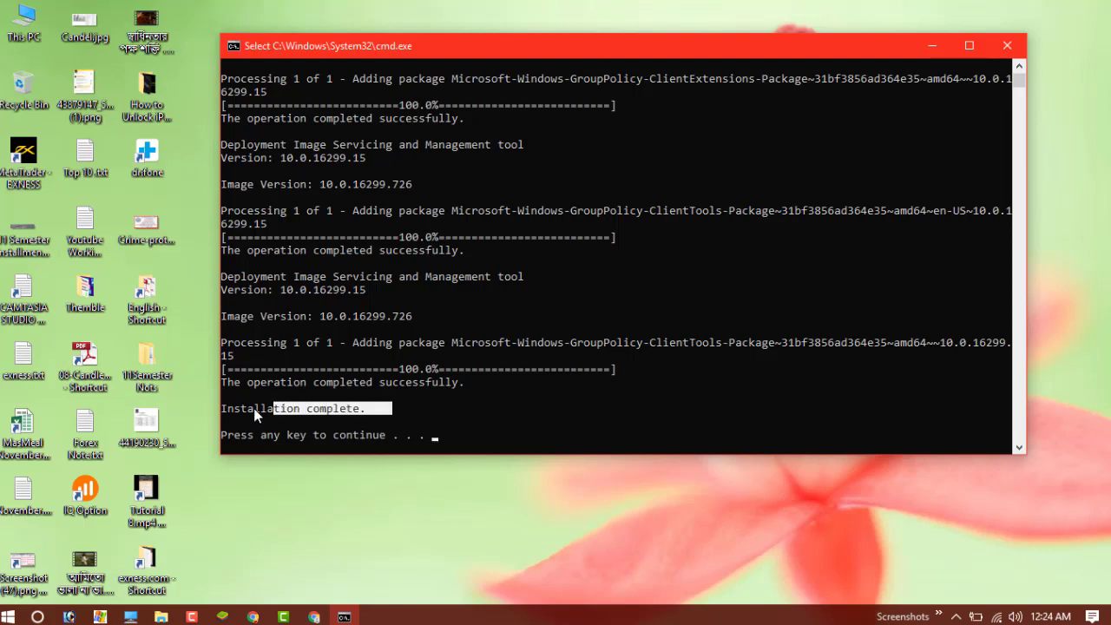
{"action": "left_click", "coordinate": [462, 423]}
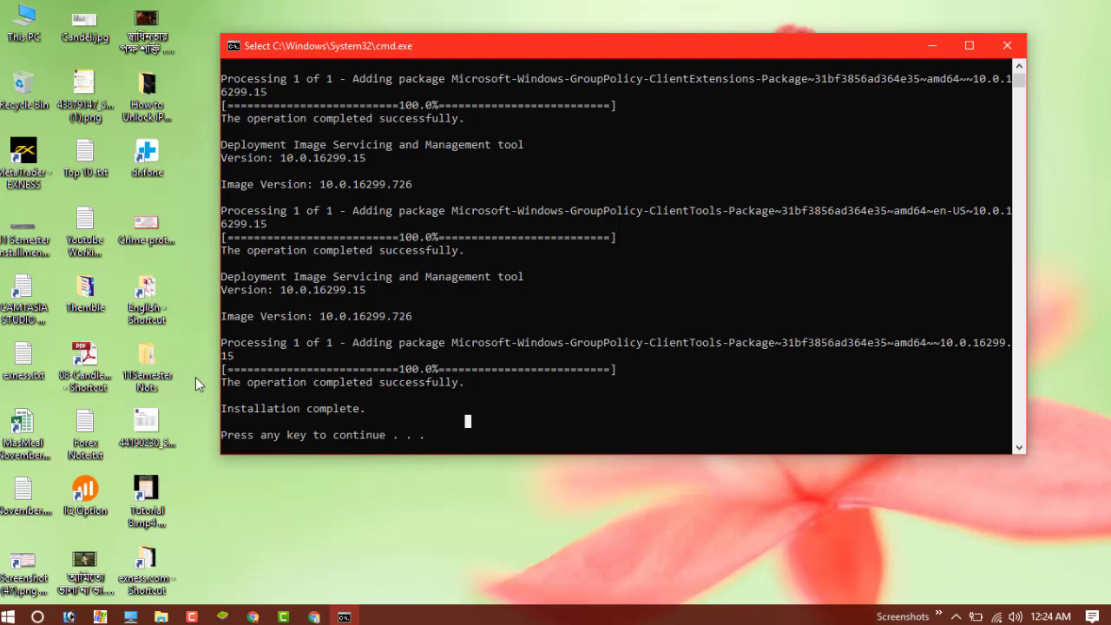
{"action": "mouse_move", "coordinate": [221, 432]}
{"action": "left_mouse_down"}
{"action": "mouse_move", "coordinate": [383, 477]}
{"action": "mouse_move", "coordinate": [389, 191]}
{"action": "left_mouse_up"}
{"action": "left_click", "coordinate": [388, 182]}
{"action": "key", "text": "Escape"}
{"action": "scroll", "coordinate": [429, 225], "scroll_direction": "up", "scroll_amount": 2}
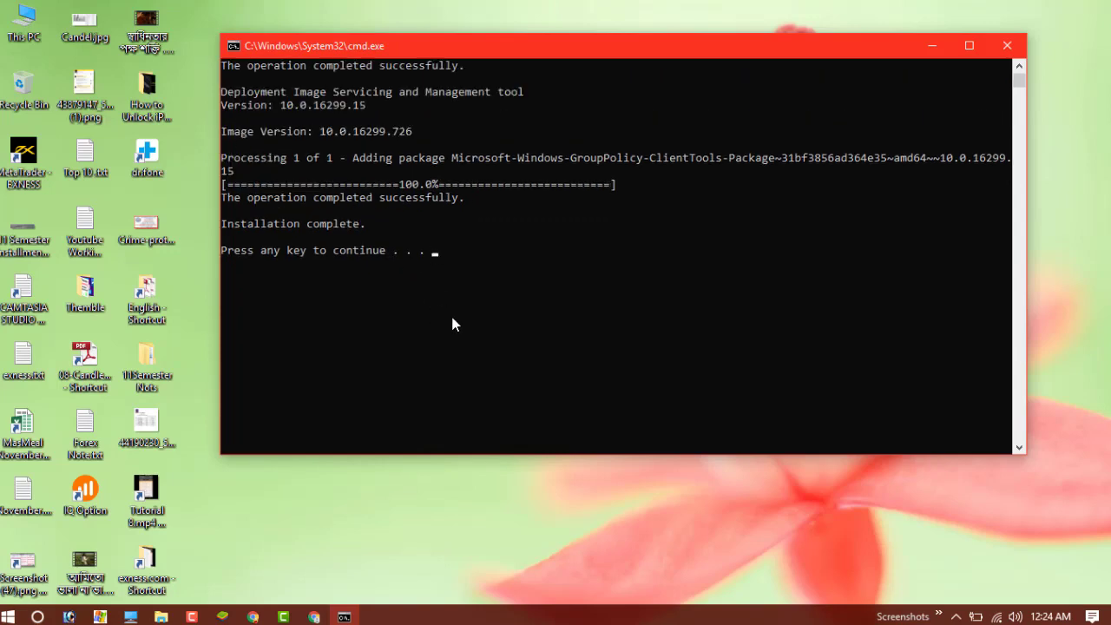
{"action": "scroll", "coordinate": [451, 313], "scroll_direction": "up", "scroll_amount": 5}
{"action": "scroll", "coordinate": [450, 313], "scroll_direction": "down", "scroll_amount": 2}
{"action": "key", "text": "Return"}
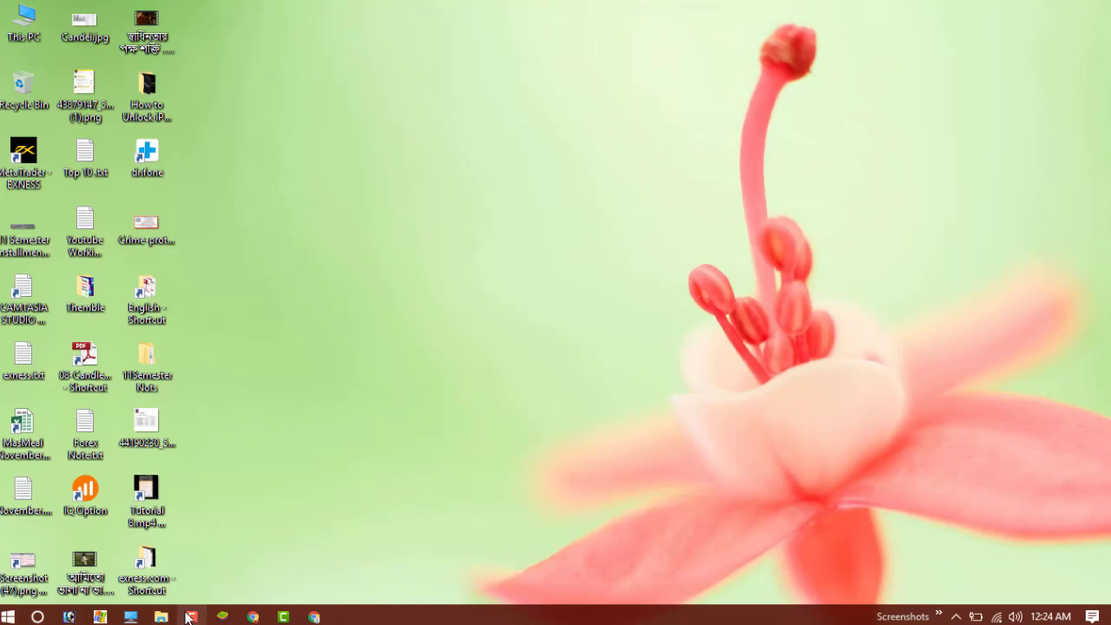
- Restart Windows from the Start menu's power options
{"action": "left_click", "coordinate": [7, 616]}
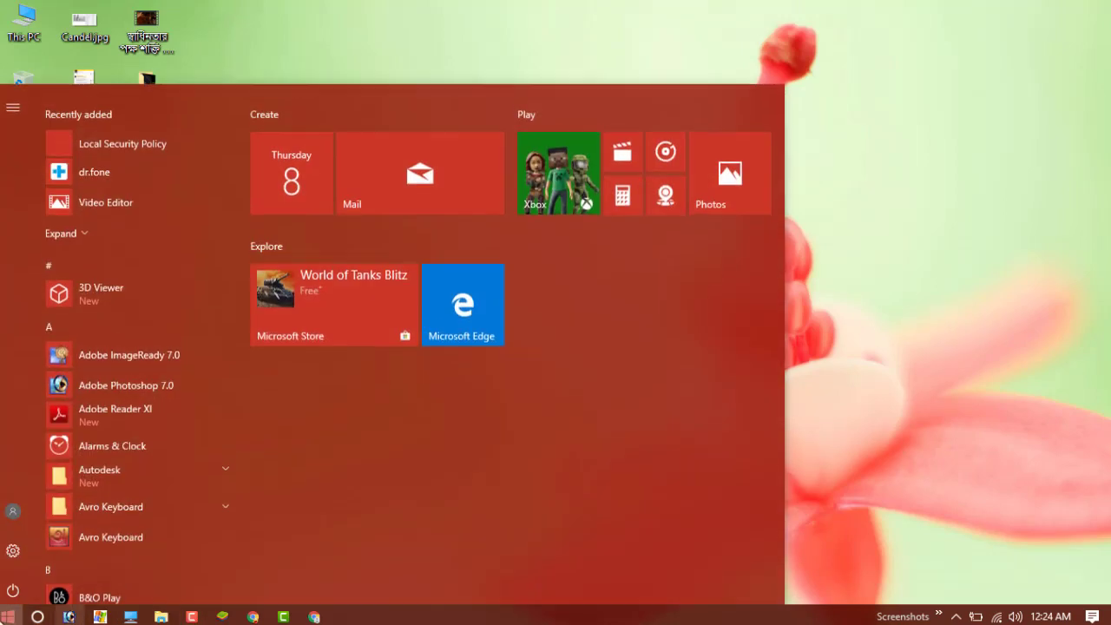
{"action": "left_click", "coordinate": [13, 584]}
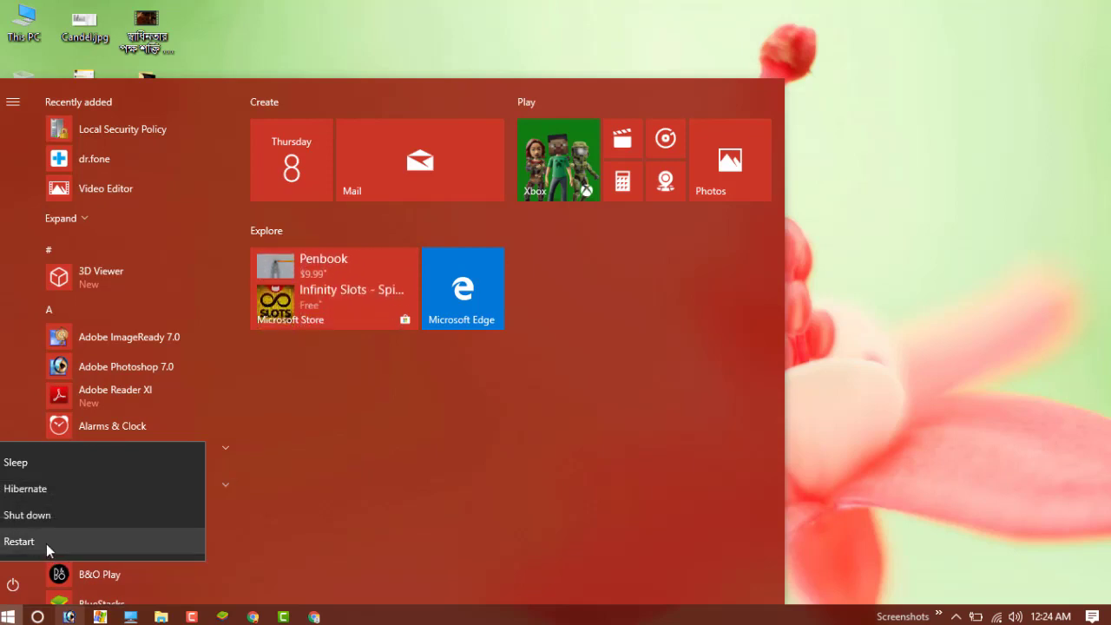
{"action": "left_click", "coordinate": [191, 616]}
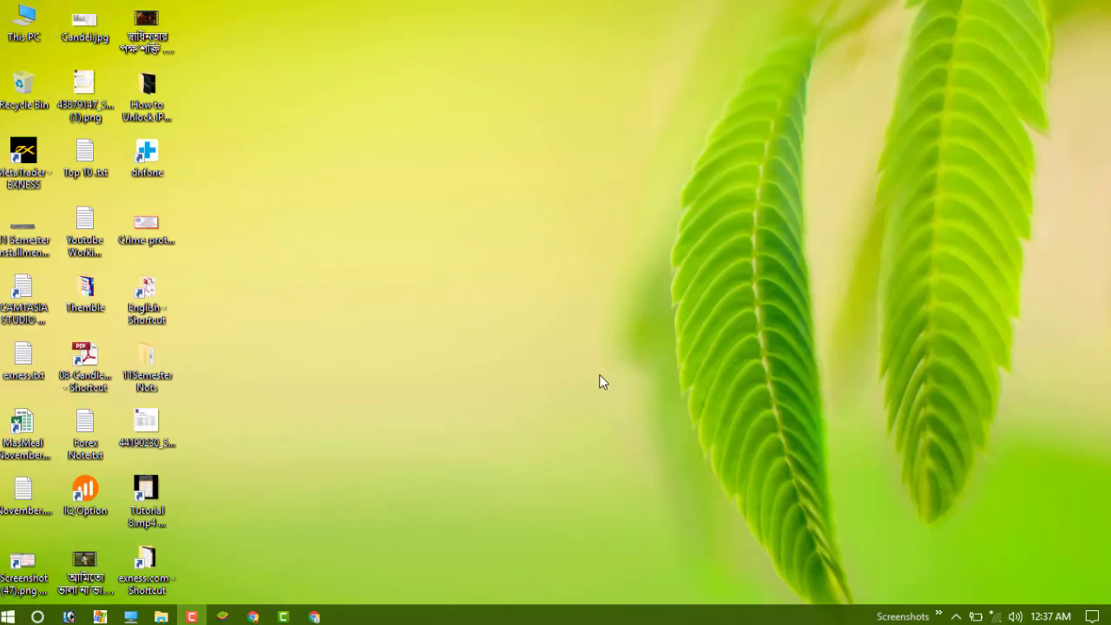
- Reopen the Run dialog by searching 'run' from the Start menu
{"action": "left_click", "coordinate": [8, 616]}
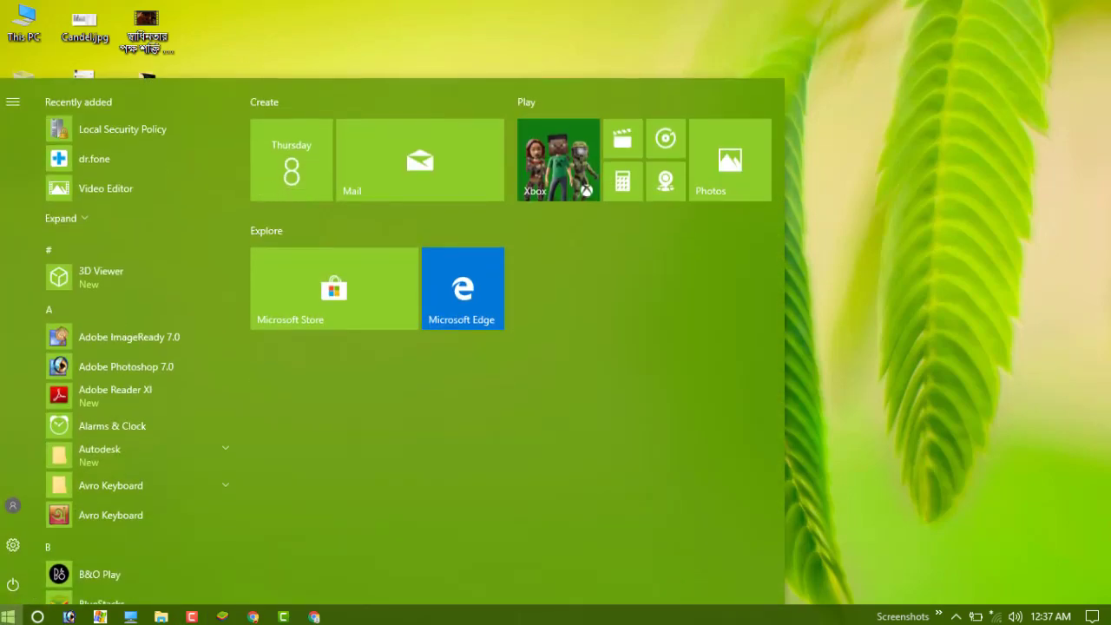
{"action": "left_click", "coordinate": [114, 541]}
{"action": "type", "text": "run"}
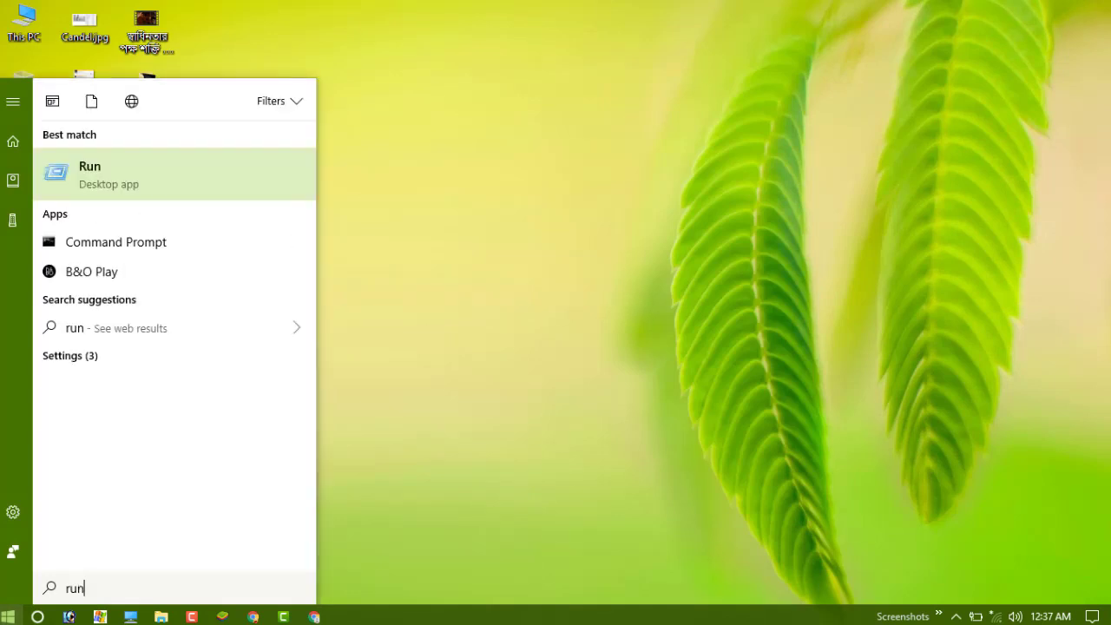
{"action": "key", "text": "Return"}
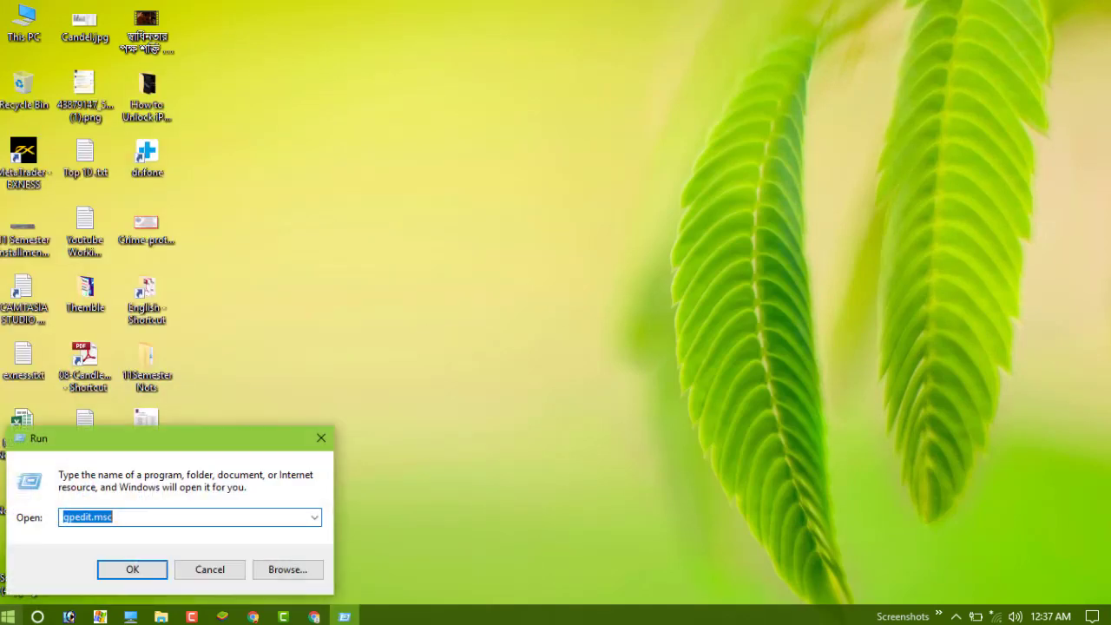
- Run gpedit.msc to launch the Local Group Policy Editor
{"action": "key", "text": "Return"}
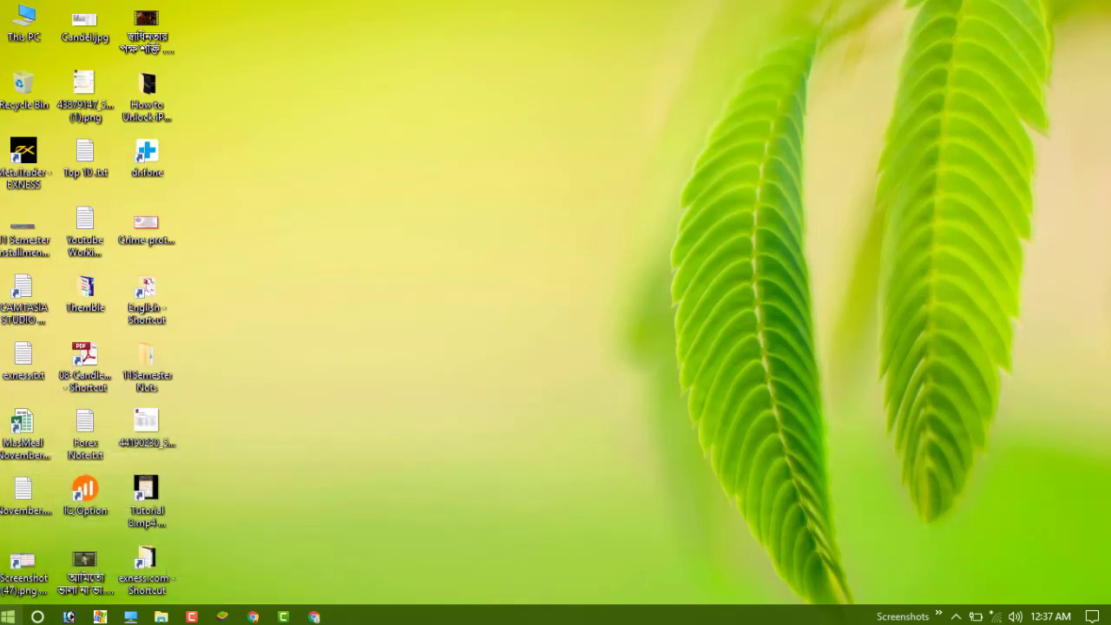